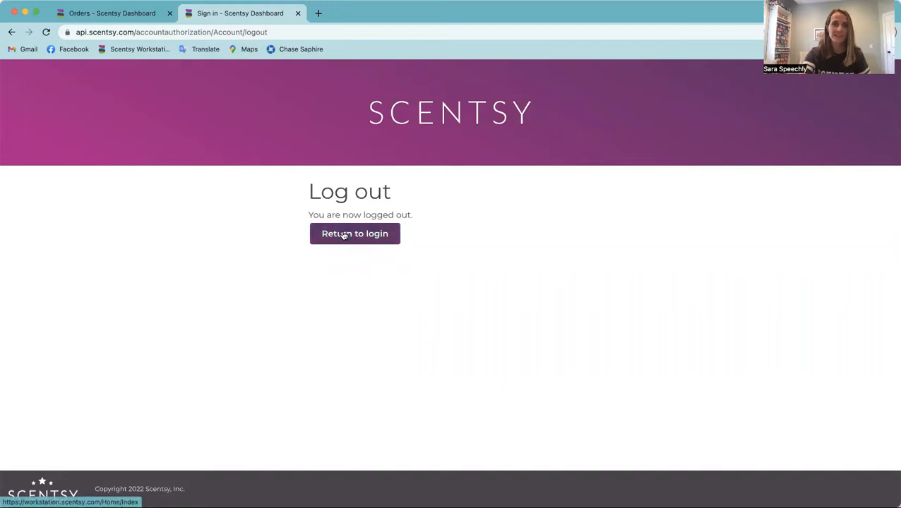
# Step: Return to the open Orders page of the dashboard and start creating a new party
pyautogui.click(344, 239)
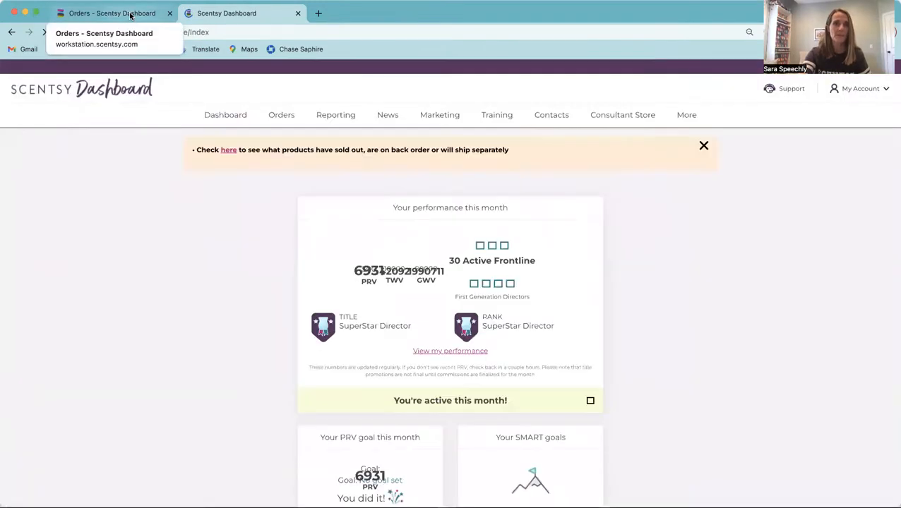
pyautogui.click(130, 14)
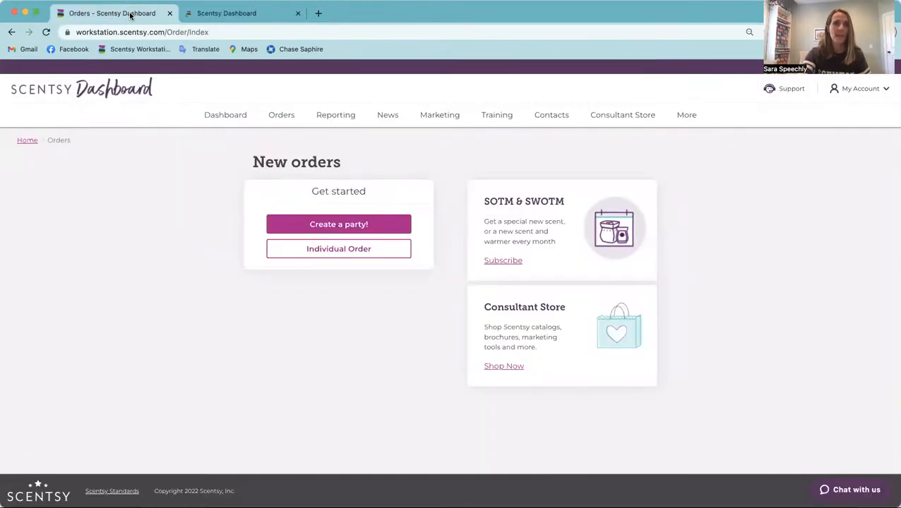
pyautogui.click(282, 124)
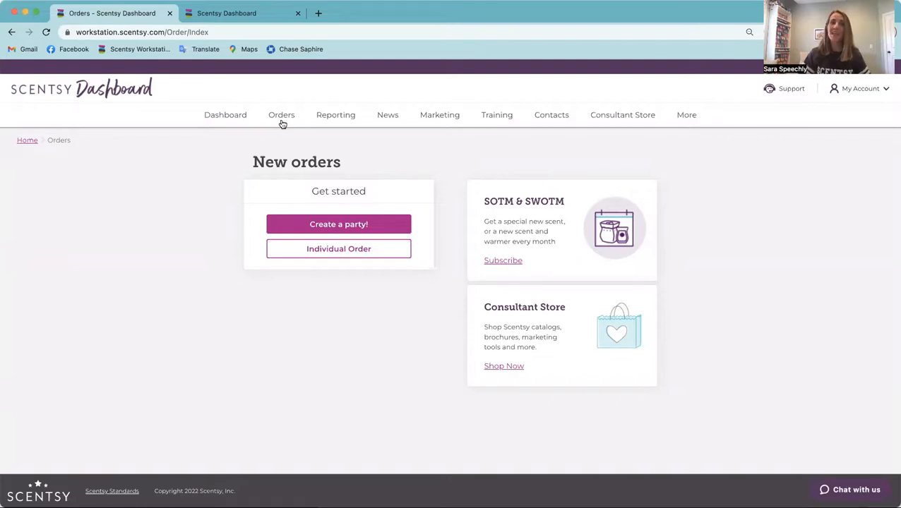
pyautogui.moveTo(281, 117)
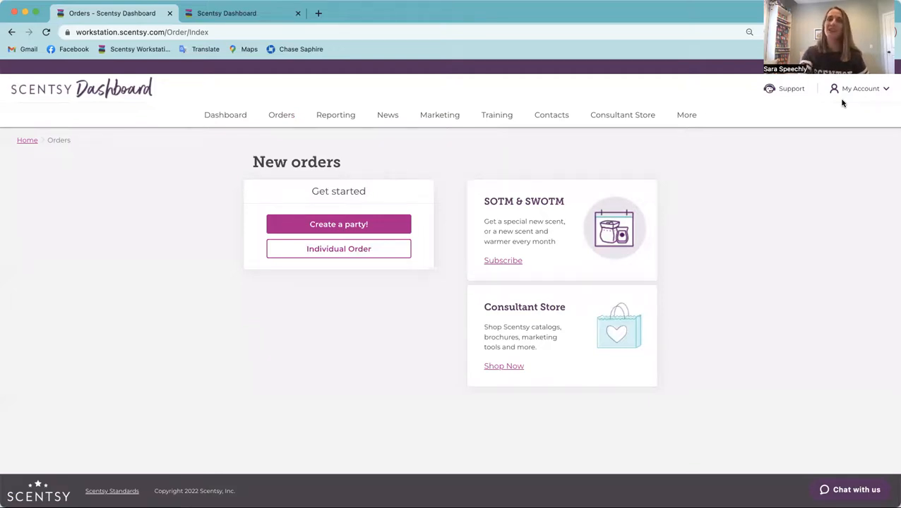
pyautogui.click(319, 229)
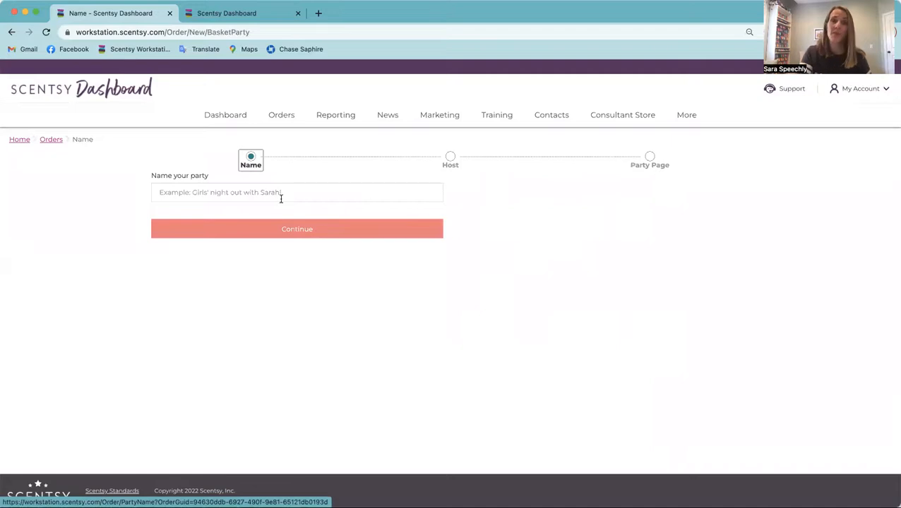
# Step: Name the party as the consultant's own launch party and save the consultant as its host, shipping to their own address
pyautogui.click(280, 196)
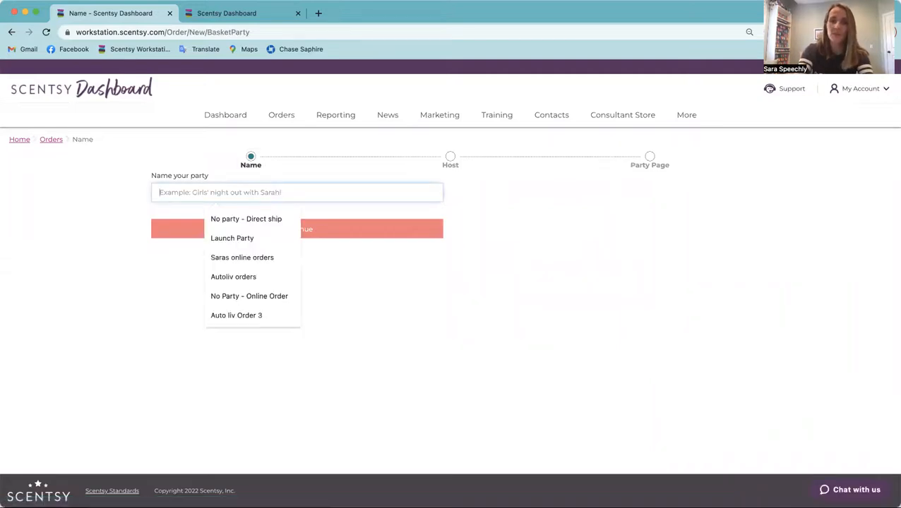
pyautogui.write('Saras Lacu')
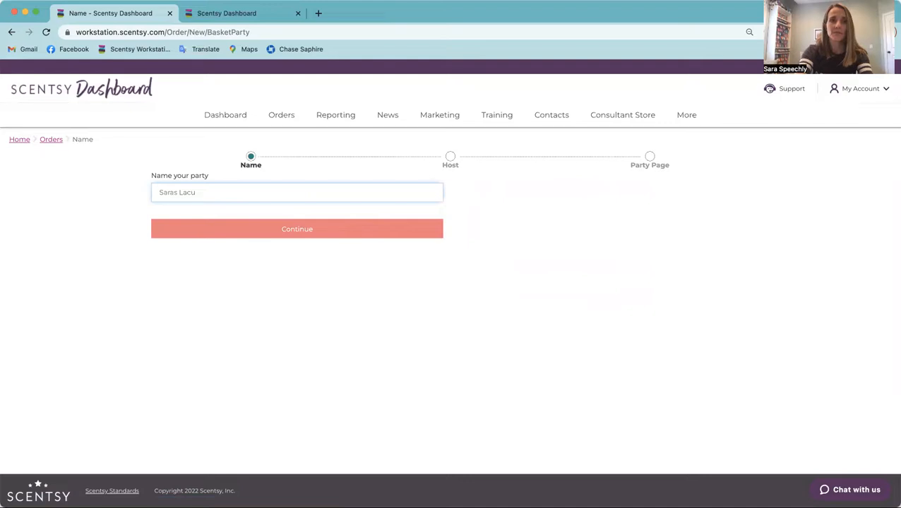
pyautogui.press('BackSpace')
pyautogui.press('BackSpace')
pyautogui.write('unch party')
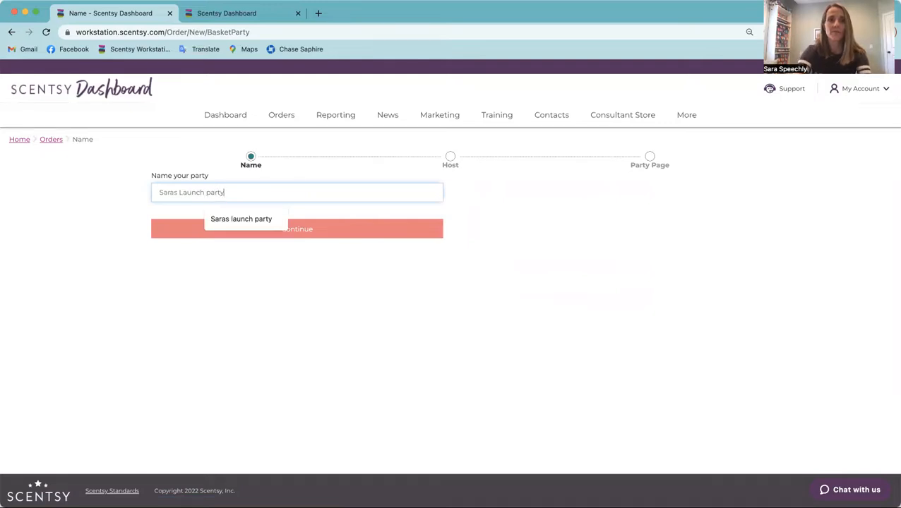
pyautogui.click(280, 221)
pyautogui.click(282, 233)
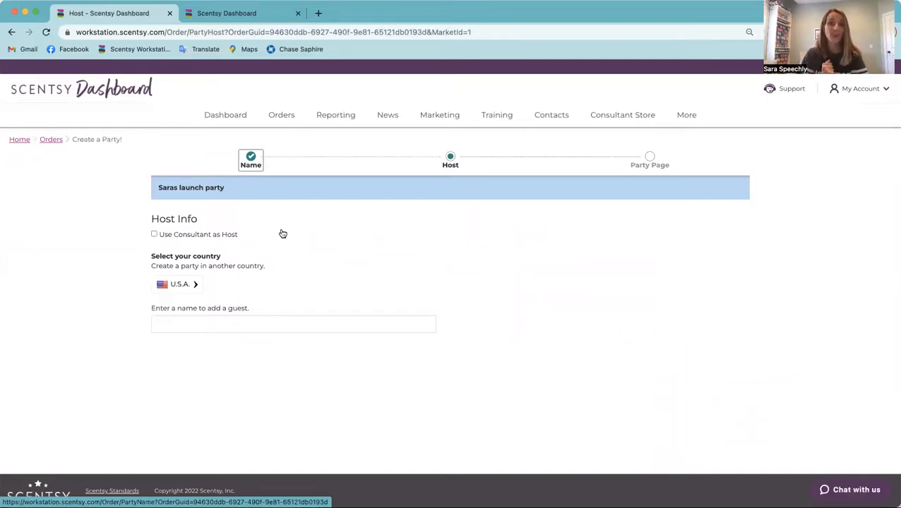
pyautogui.click(154, 235)
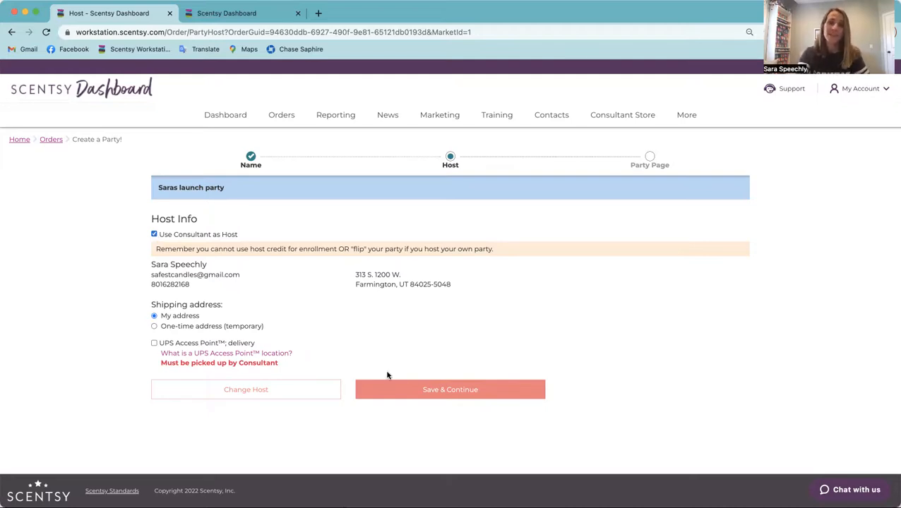
pyautogui.click(401, 391)
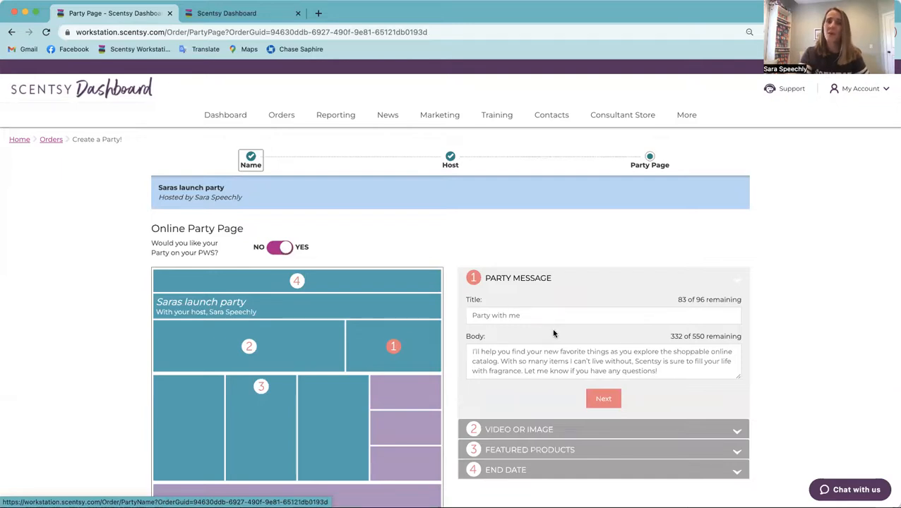
# Step: Create the online party page with the default message and image, and the end date 10/27/2022 11:59 PM
pyautogui.scroll(-1, 553, 333)
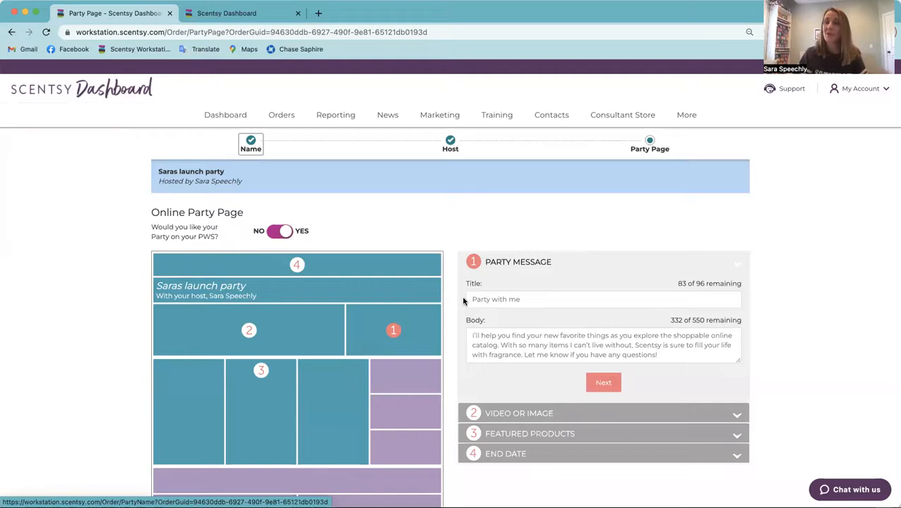
pyautogui.click(611, 383)
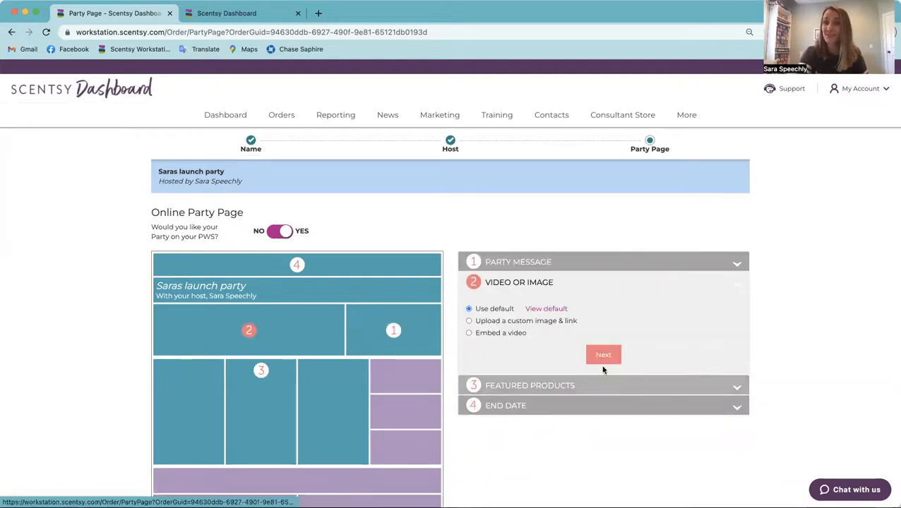
pyautogui.click(605, 355)
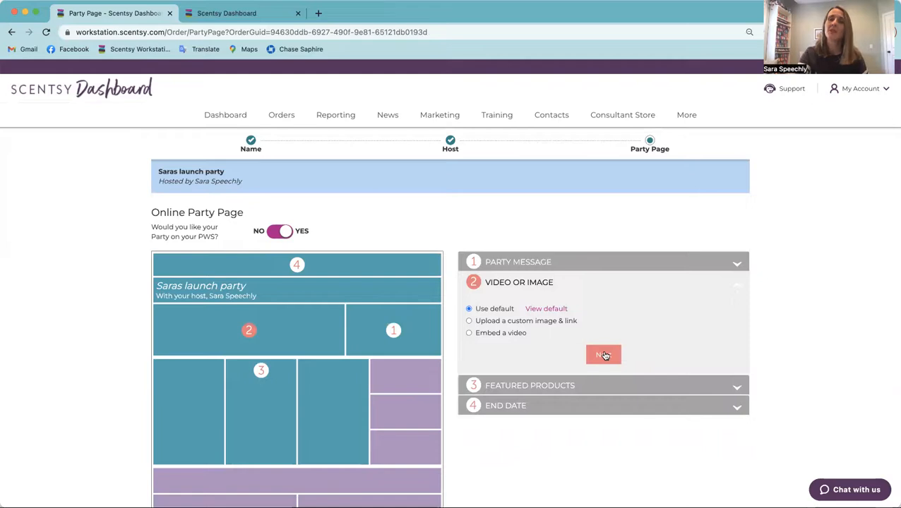
pyautogui.click(604, 363)
pyautogui.click(604, 363)
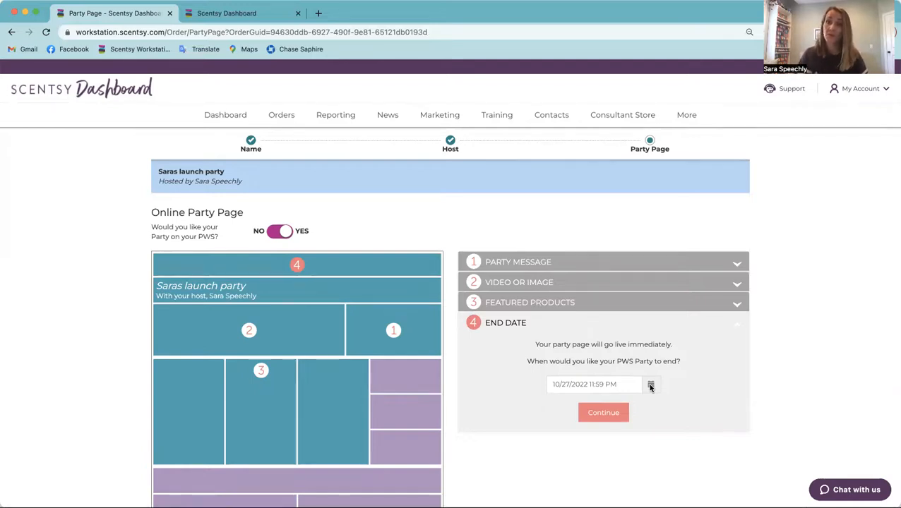
pyautogui.click(622, 417)
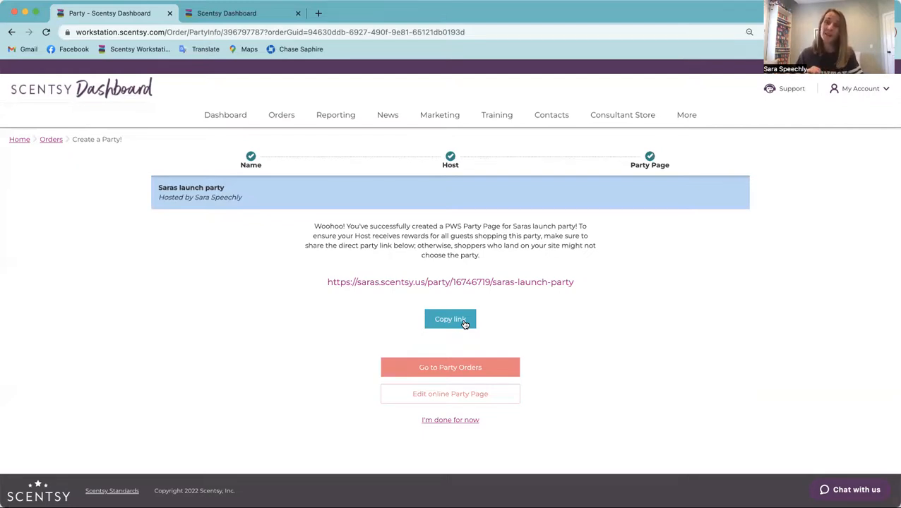
# Step: Go to the party's orders and add a guest by full name only, saving the guest to add products to their cart
pyautogui.click(454, 370)
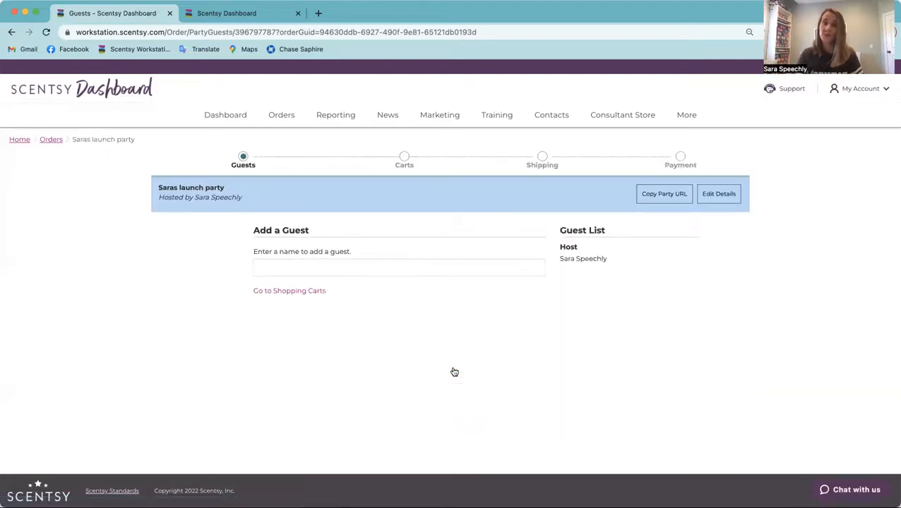
pyautogui.click(345, 267)
pyautogui.write('jane')
pyautogui.click(343, 289)
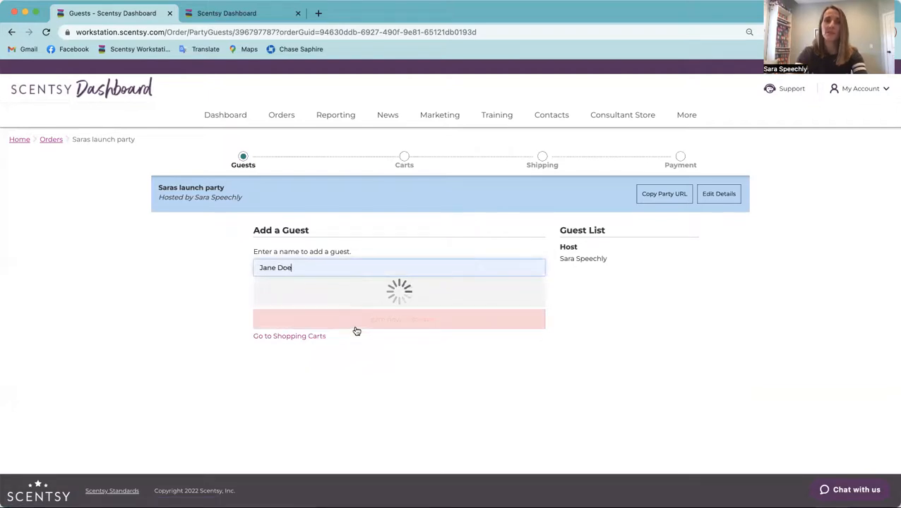
pyautogui.click(358, 321)
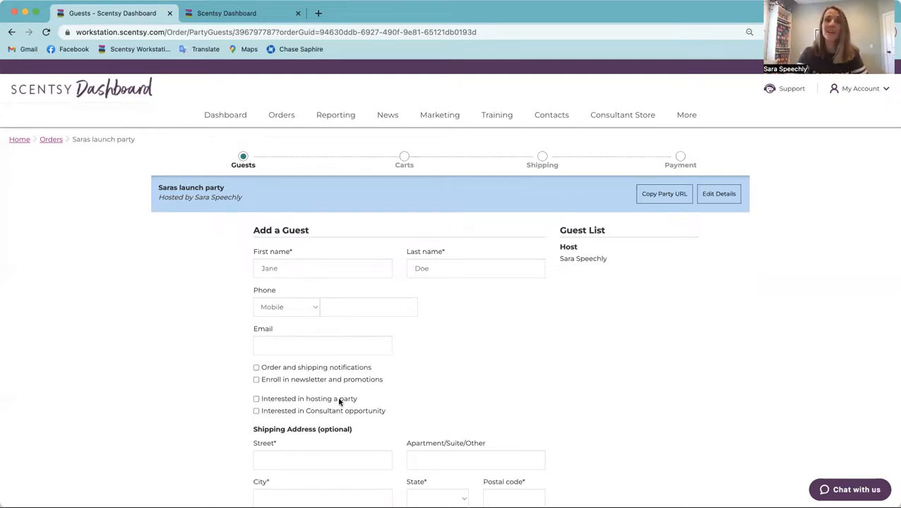
pyautogui.scroll(-3, 342, 400)
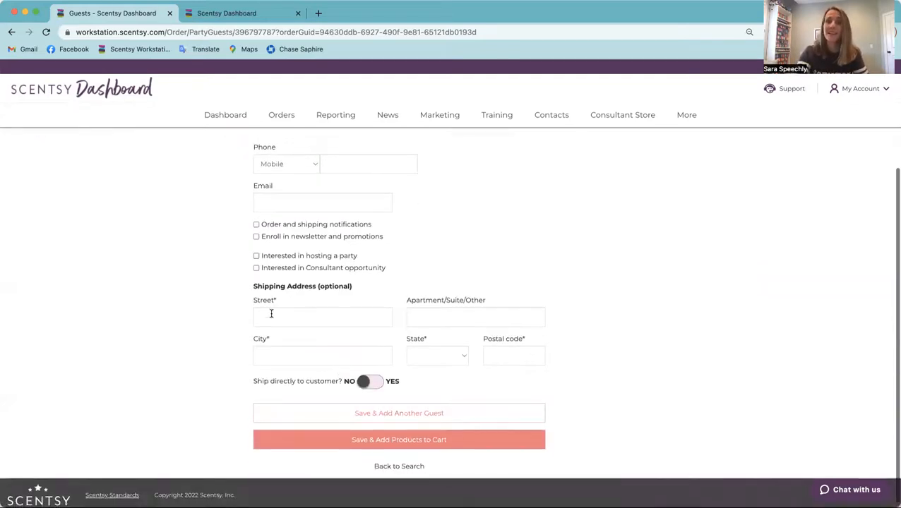
pyautogui.click(382, 441)
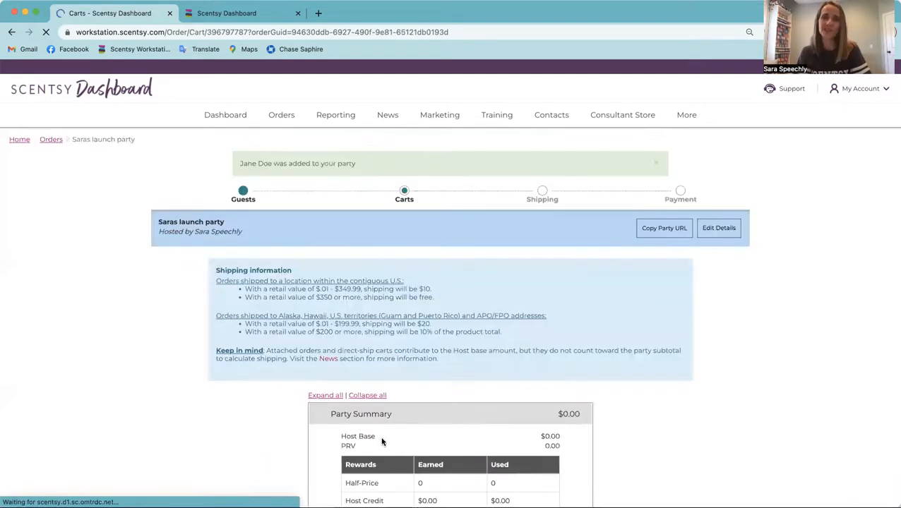
# Step: Find "satin black" products in the guest's cart and add seven Classic Curve – Satin Black Warmers
pyautogui.scroll(-5, 382, 438)
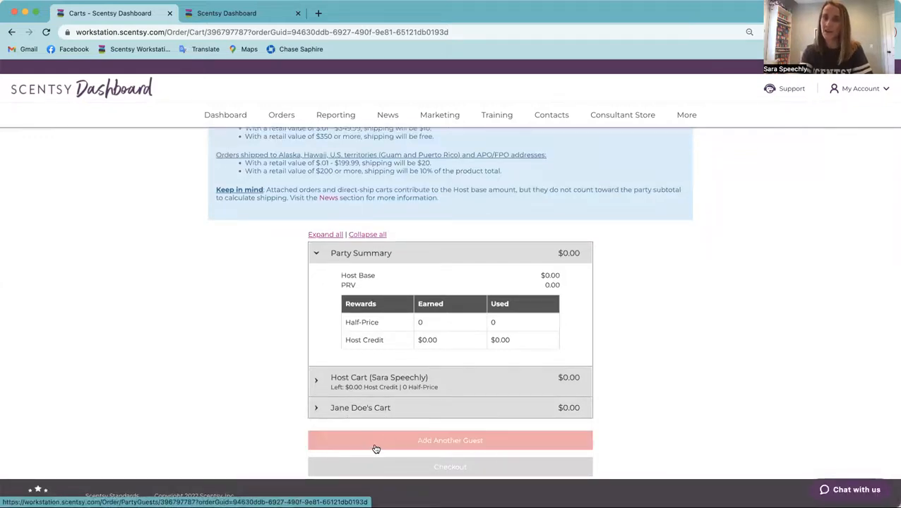
pyautogui.click(332, 408)
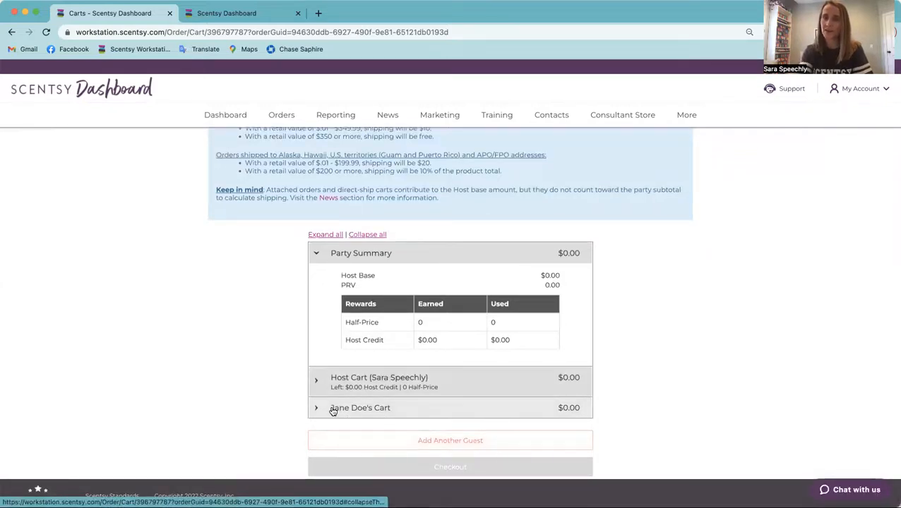
pyautogui.click(351, 377)
pyautogui.write('satin black')
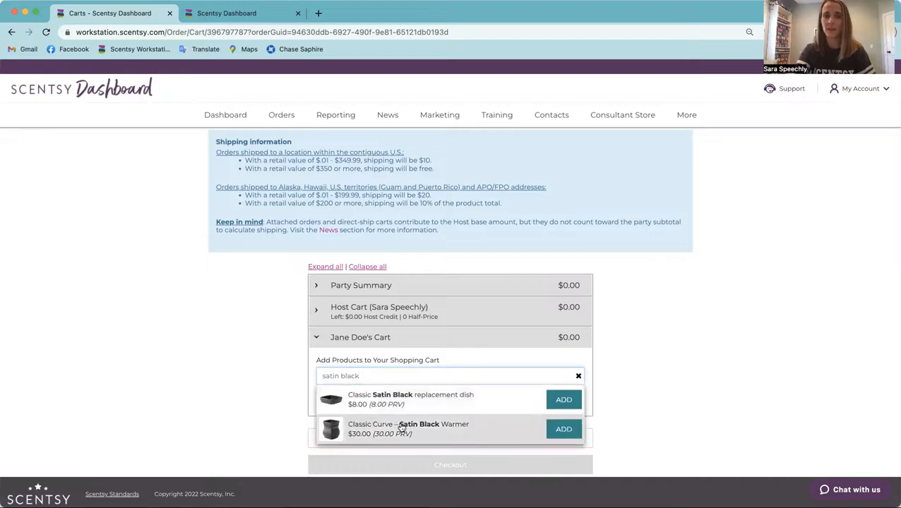
pyautogui.click(398, 427)
pyautogui.click(399, 428)
pyautogui.click(398, 428)
pyautogui.click(398, 427)
pyautogui.click(398, 428)
pyautogui.click(398, 428)
pyautogui.click(398, 428)
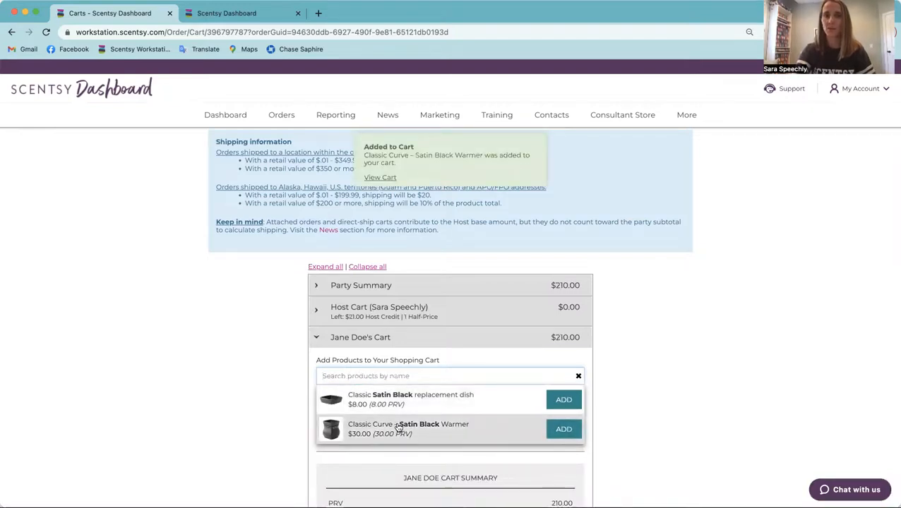
# Step: Find "bars" for the guest's cart and start building one 6 Scentsy Bars bundle
pyautogui.click(388, 375)
pyautogui.write('bar')
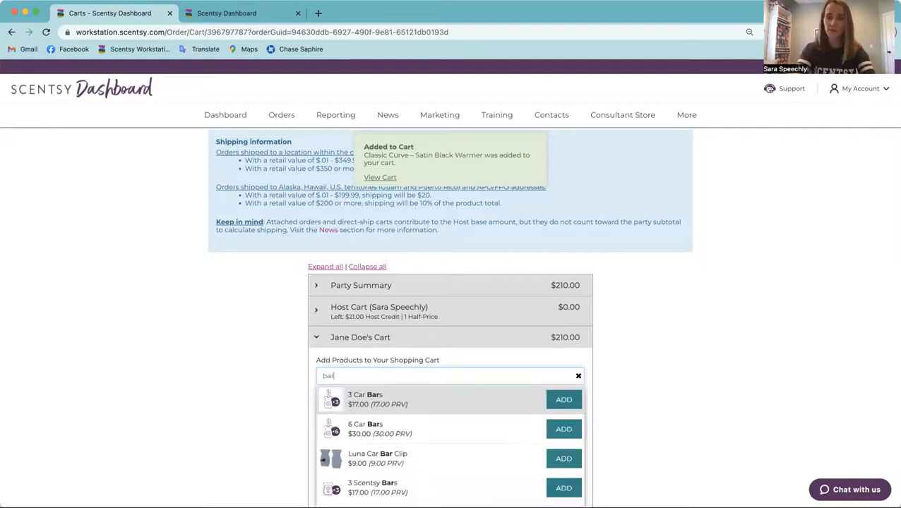
pyautogui.write('s')
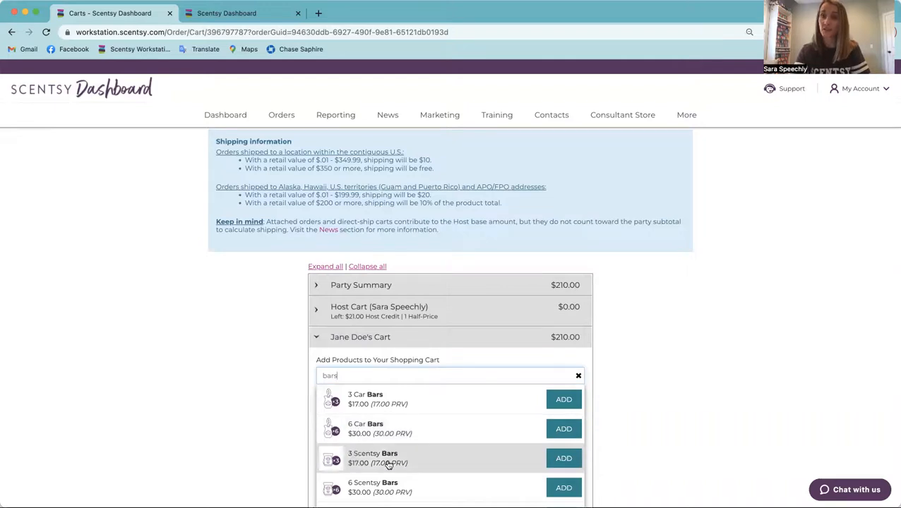
pyautogui.click(564, 489)
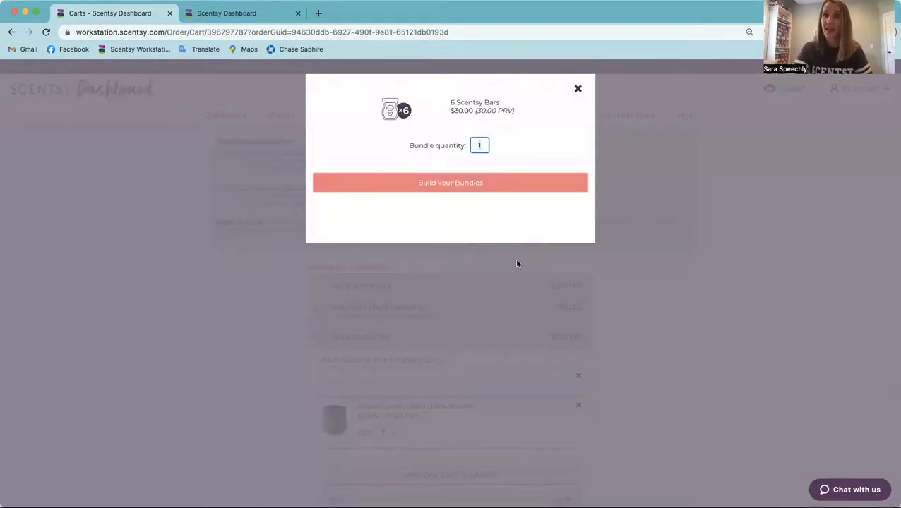
pyautogui.click(528, 189)
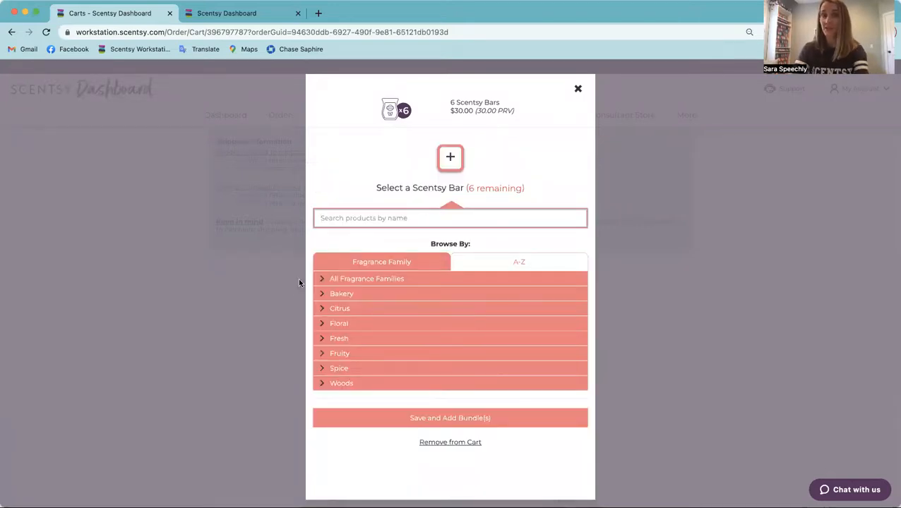
# Step: Fill the bundle with Aloe Water & Cucumber, Arctic Kiss, Apple Cherry Strudel, Apple & Cinnamon Sticks and two Amazon Rain bars, and save it
pyautogui.click(324, 280)
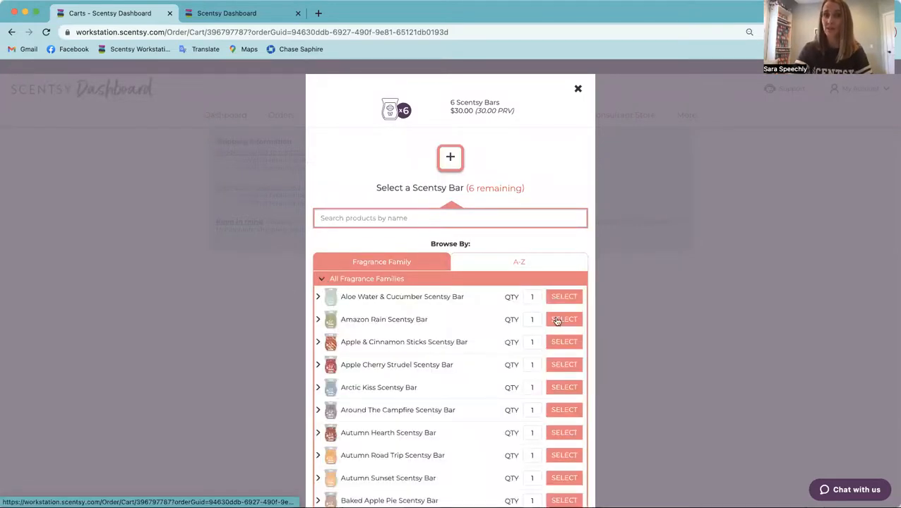
pyautogui.click(560, 297)
pyautogui.click(562, 387)
pyautogui.click(561, 364)
pyautogui.click(563, 342)
pyautogui.click(562, 319)
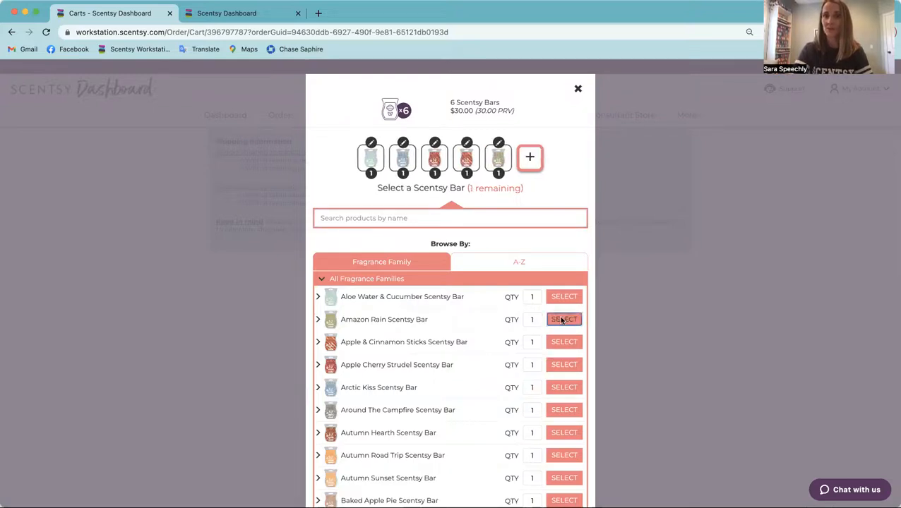
pyautogui.click(563, 319)
pyautogui.click(517, 390)
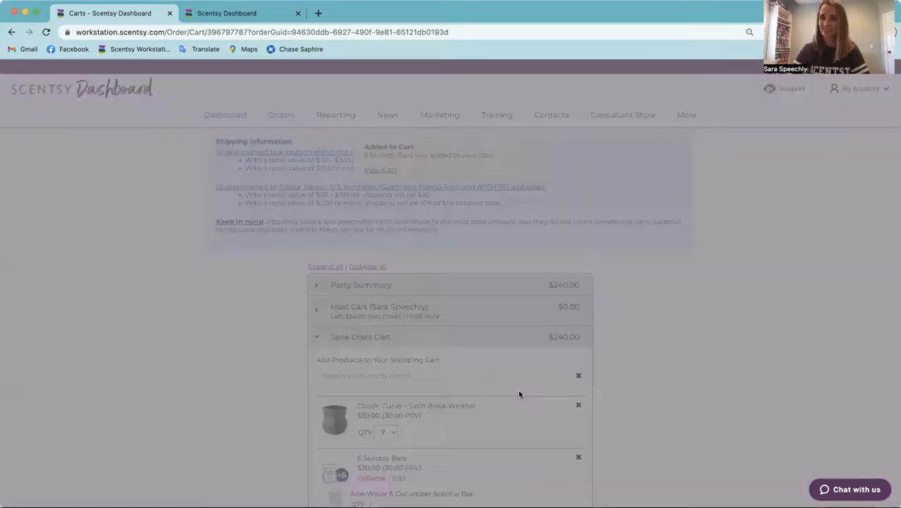
# Step: Use the host credit in the host's cart by finding "warmer" products and adding the Little Church Warmer
pyautogui.click(380, 317)
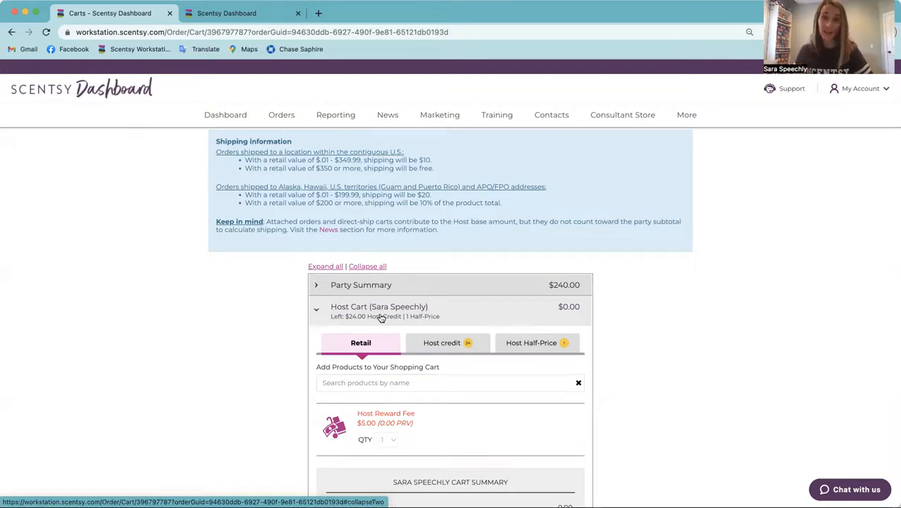
pyautogui.click(434, 350)
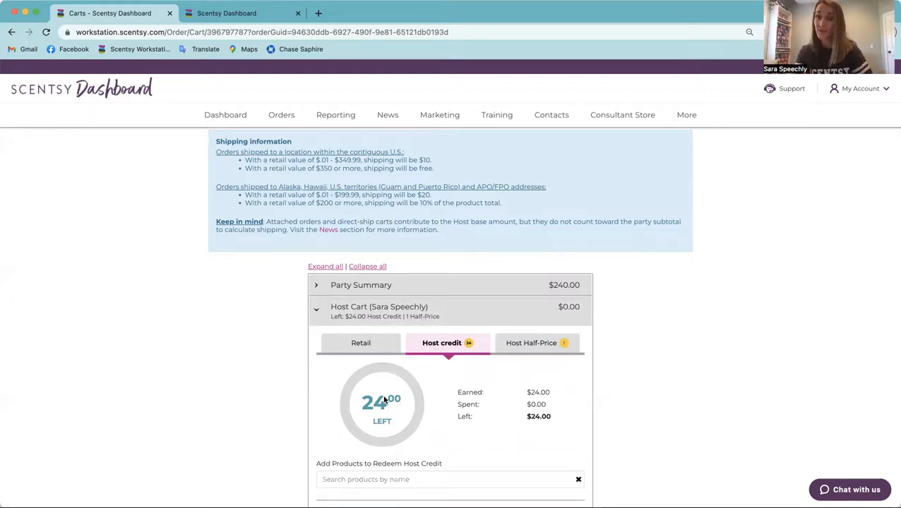
pyautogui.scroll(-2, 383, 400)
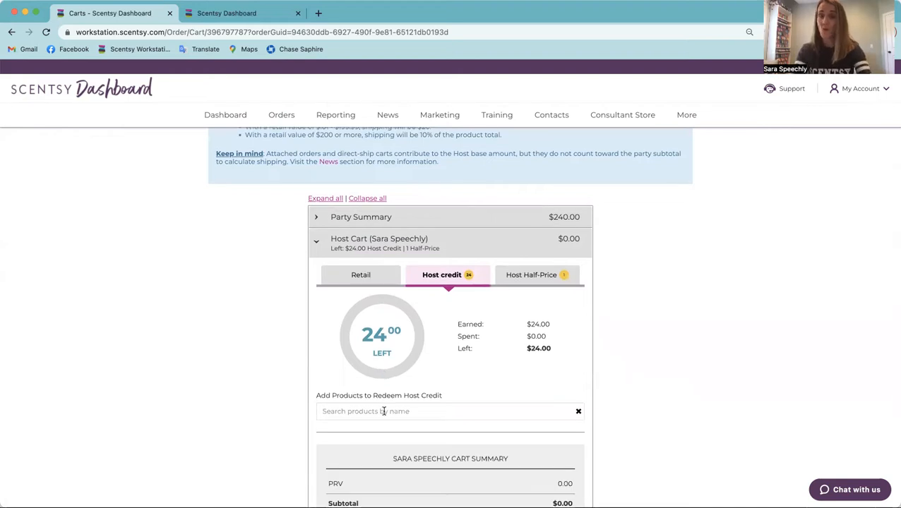
pyautogui.click(384, 411)
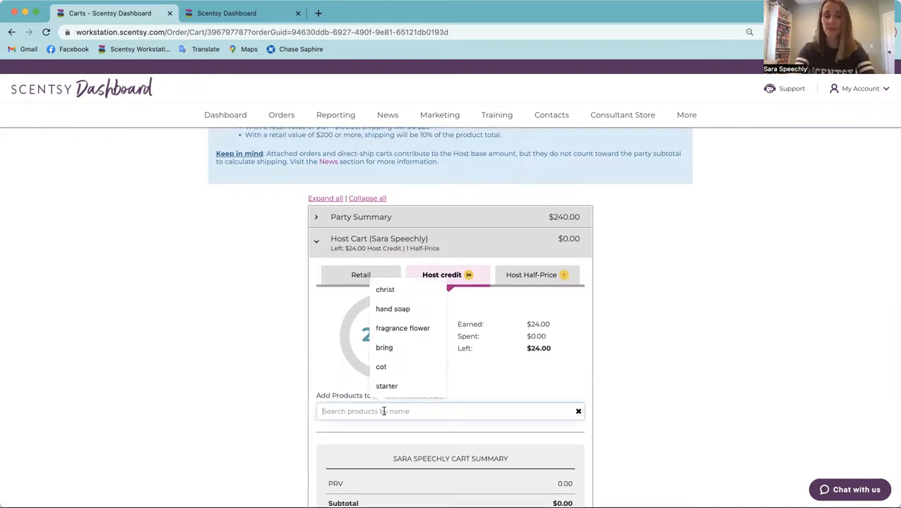
pyautogui.write('s')
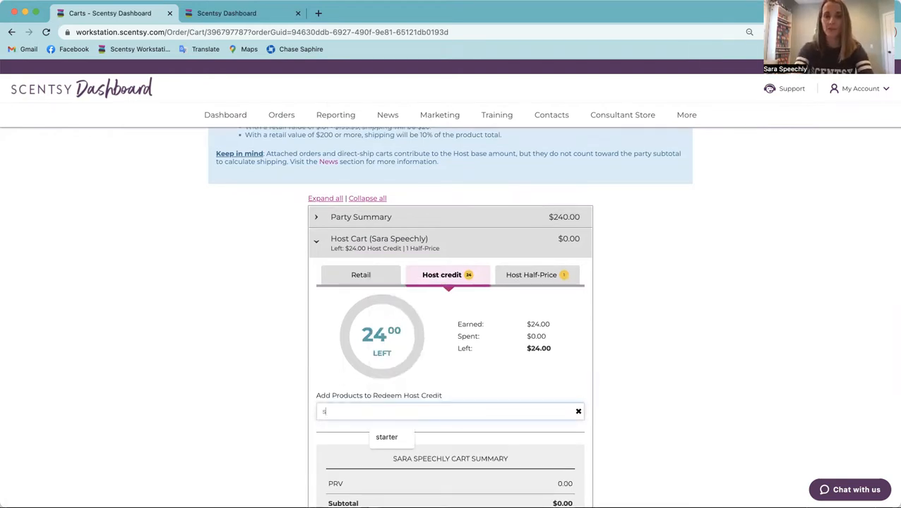
pyautogui.press('BackSpace')
pyautogui.write('warmer')
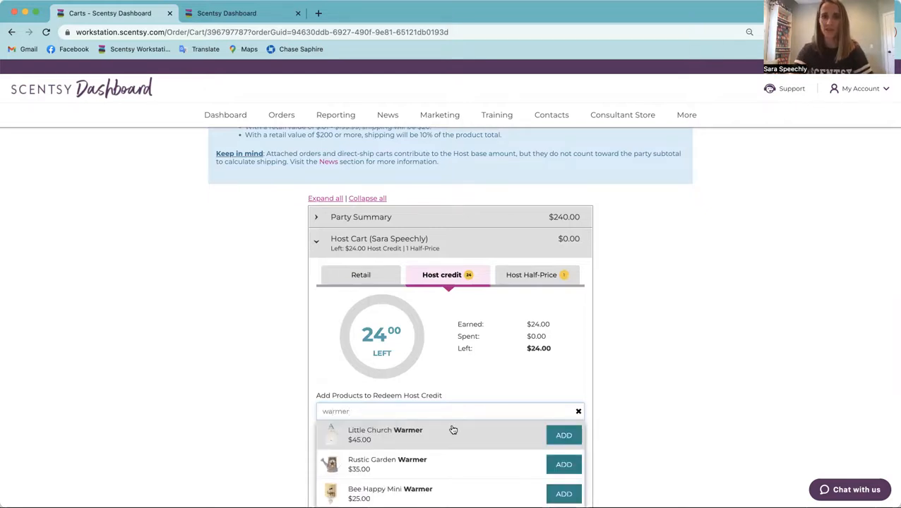
pyautogui.click(562, 435)
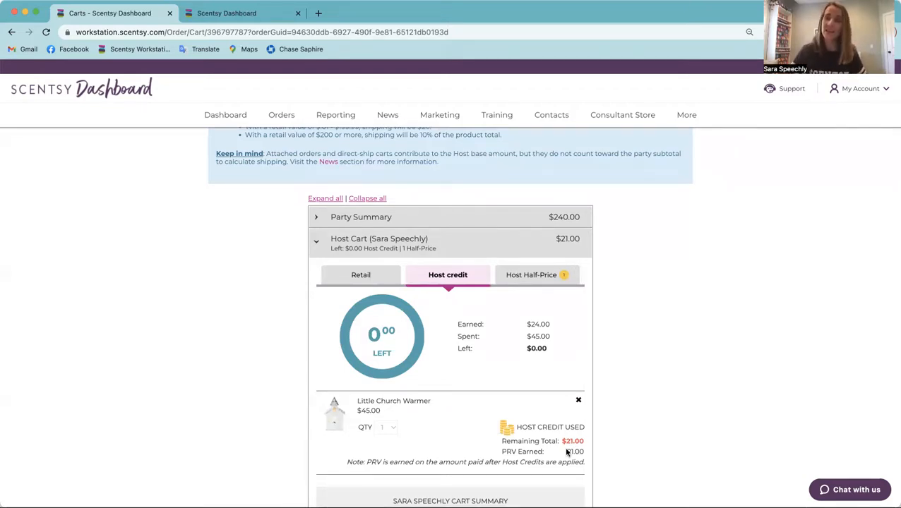
# Step: Review the host's half-price reward in the host cart and go to its product search
pyautogui.scroll(-2, 567, 452)
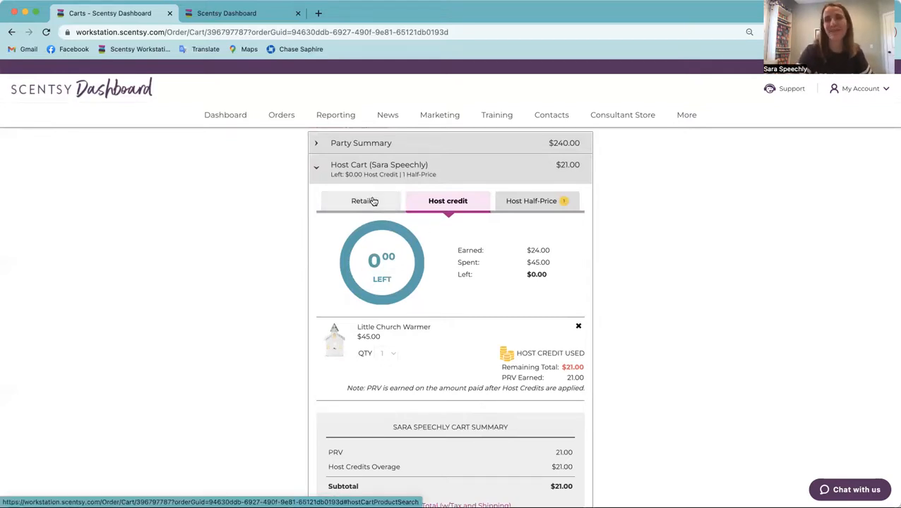
pyautogui.click(528, 202)
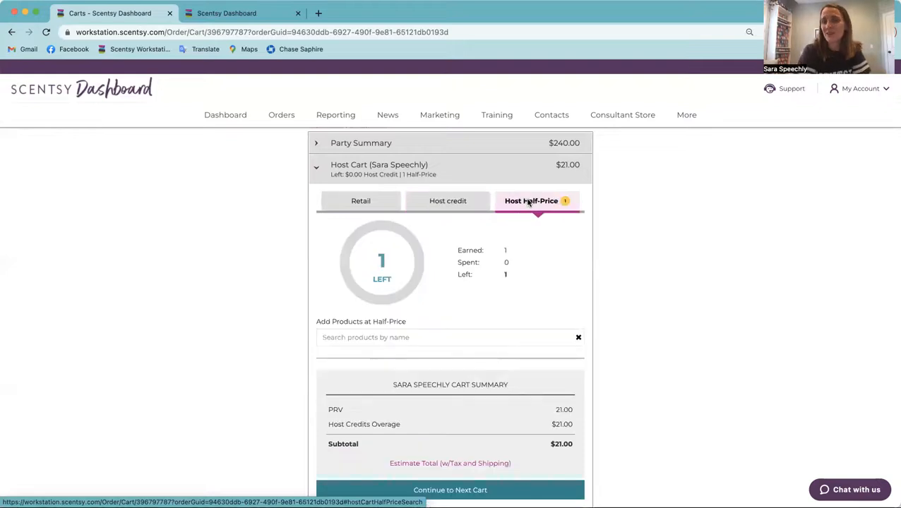
pyautogui.click(410, 336)
# Step: Expand the Party Summary and start a product search for the Perpetual Party Reward
pyautogui.click(449, 145)
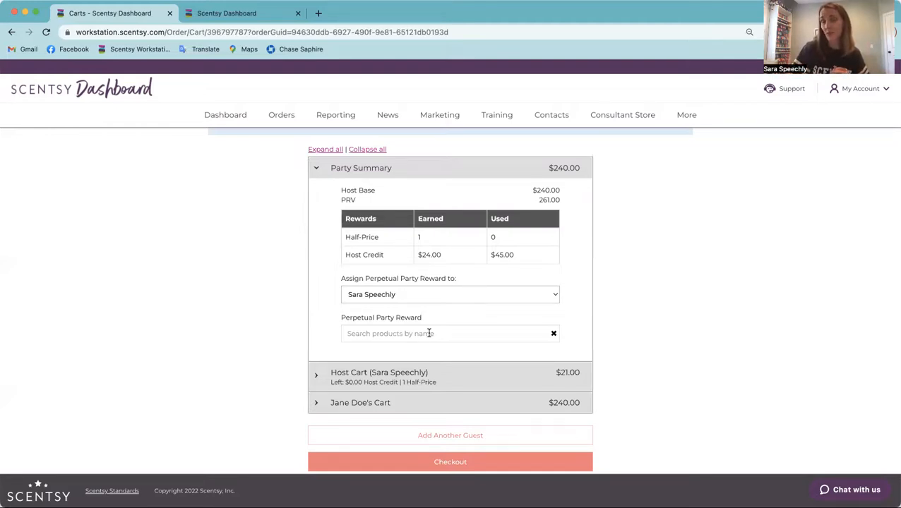
pyautogui.click(429, 333)
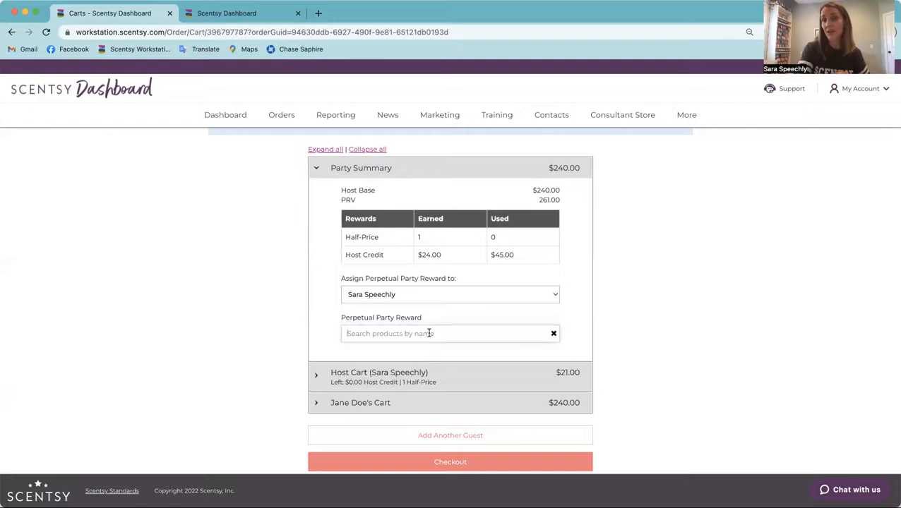